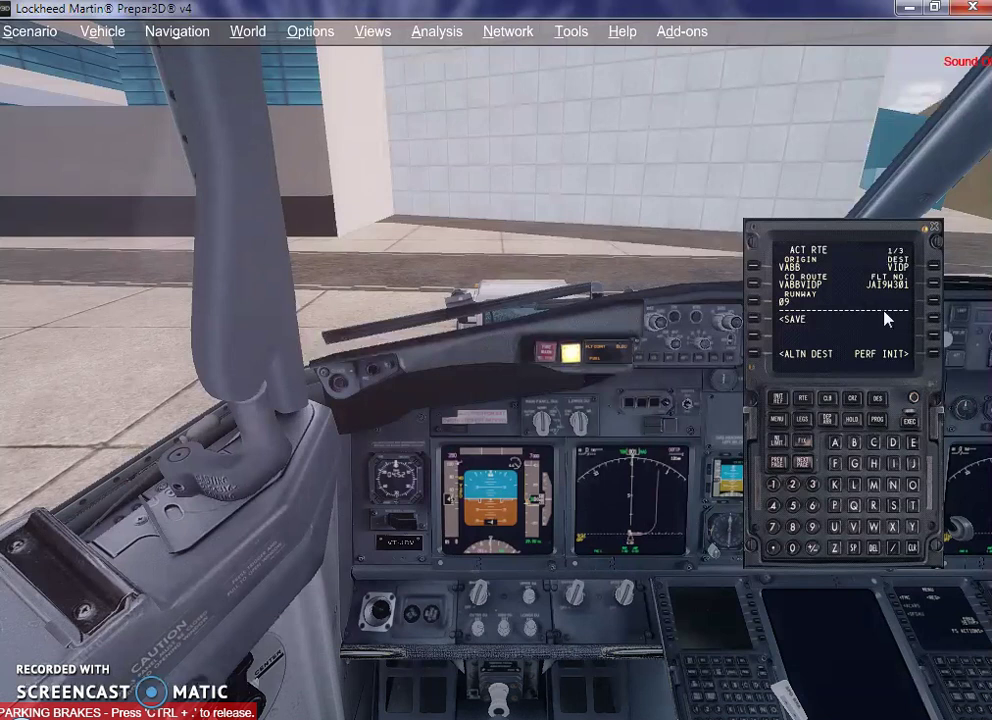
- Bring up the VABB DEPARTURES page on the FMC, listing SIDs and runways with 09 active
click(826, 418)
click(832, 426)
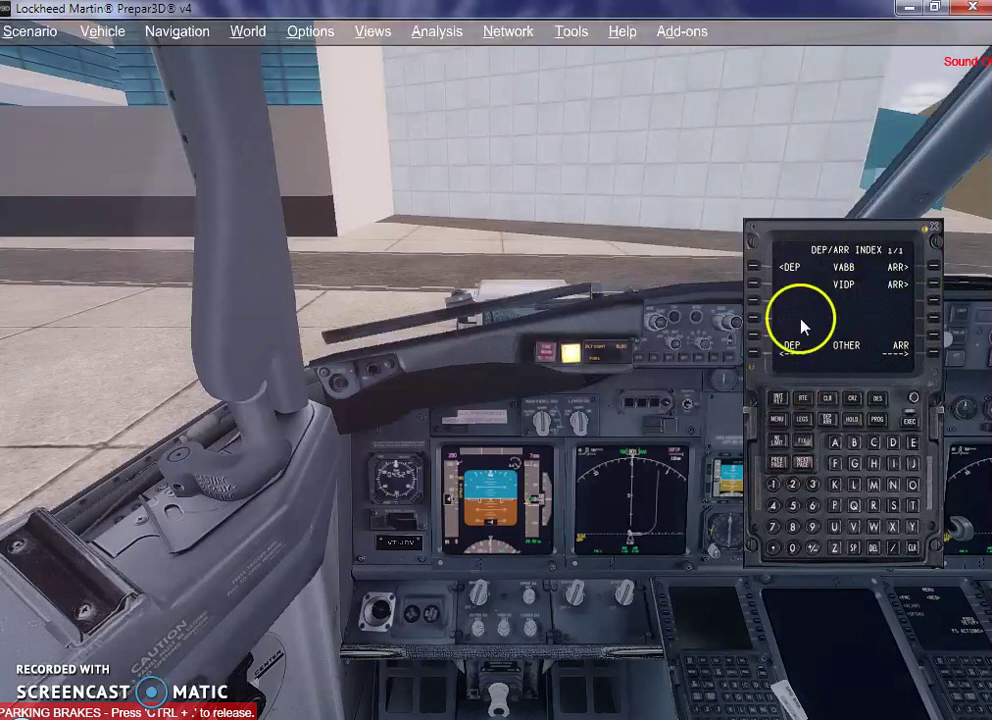
click(755, 272)
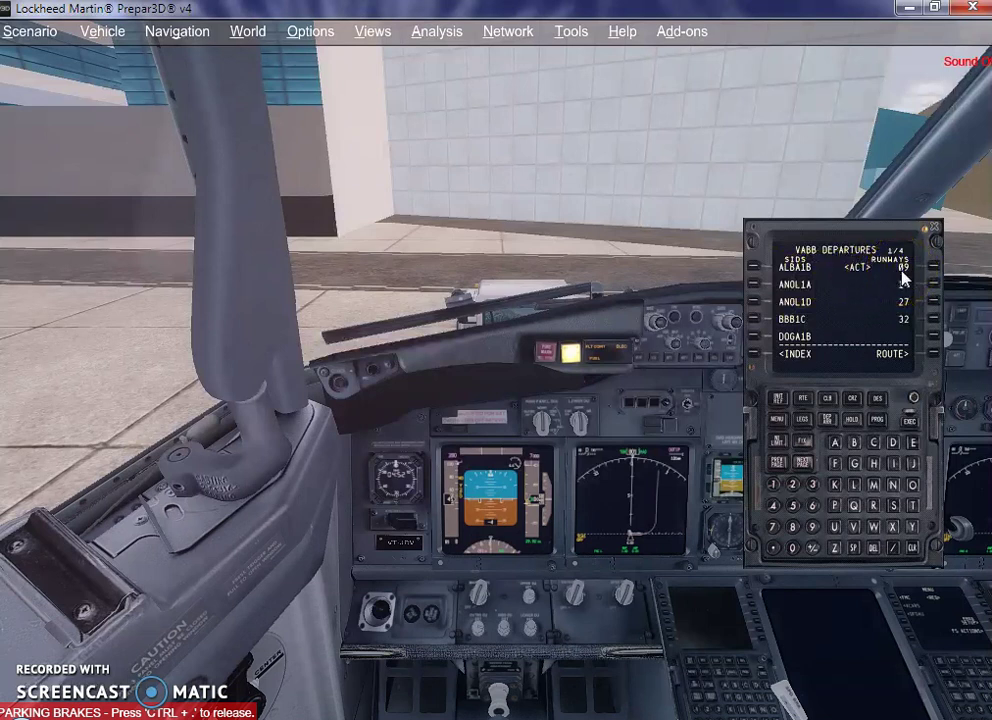
click(906, 318)
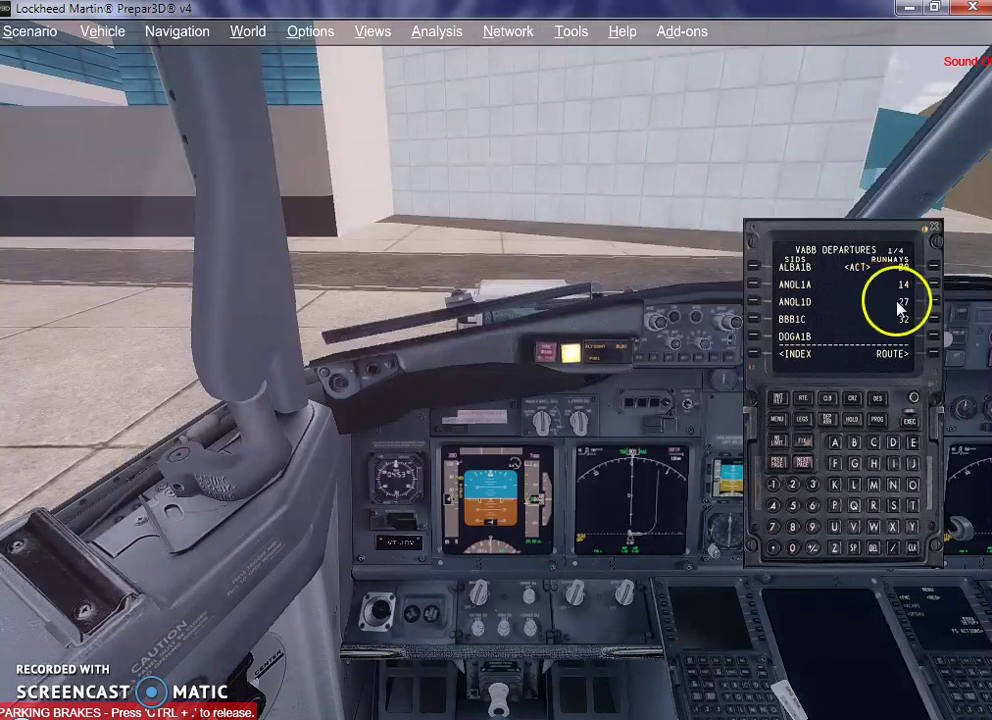
- Select runway 09 for the ALBA1B departure and stage the change for execution
click(936, 272)
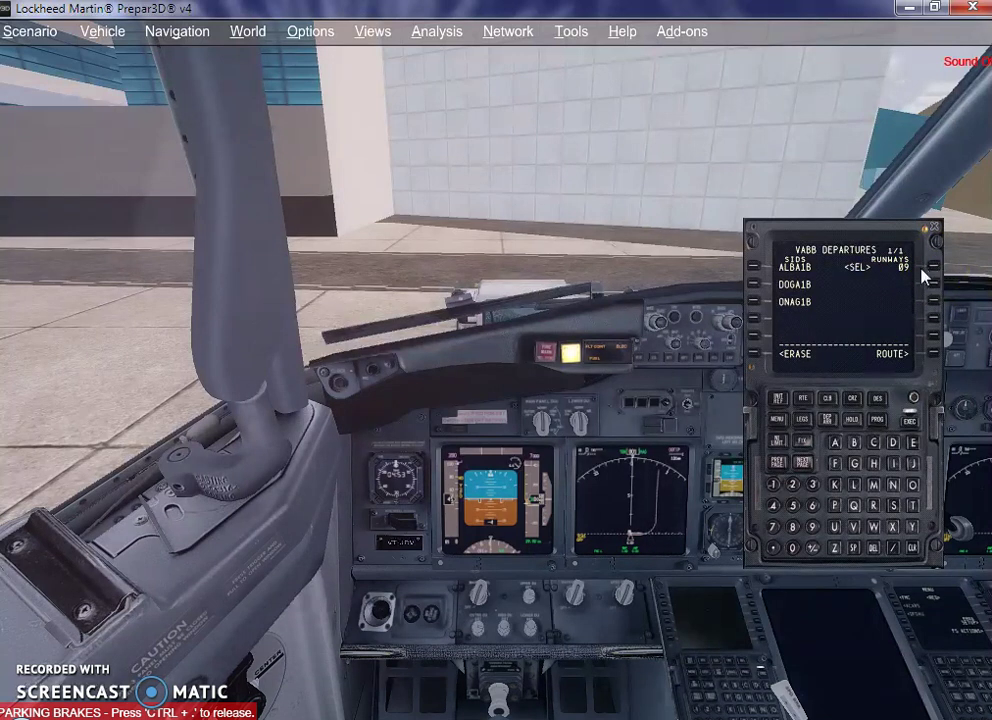
click(911, 420)
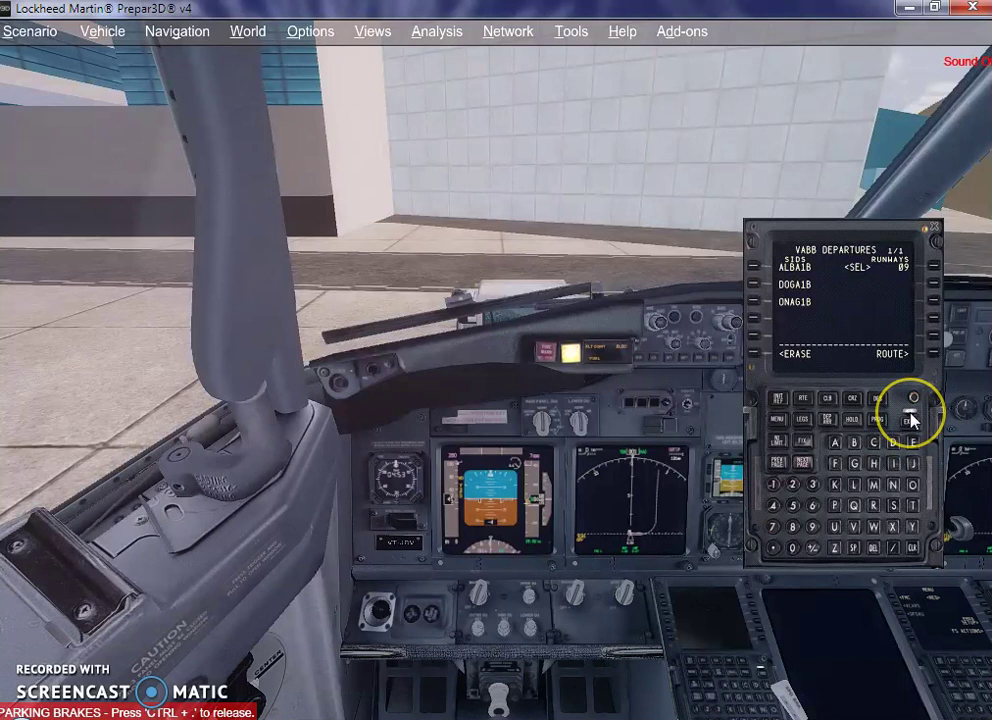
click(907, 421)
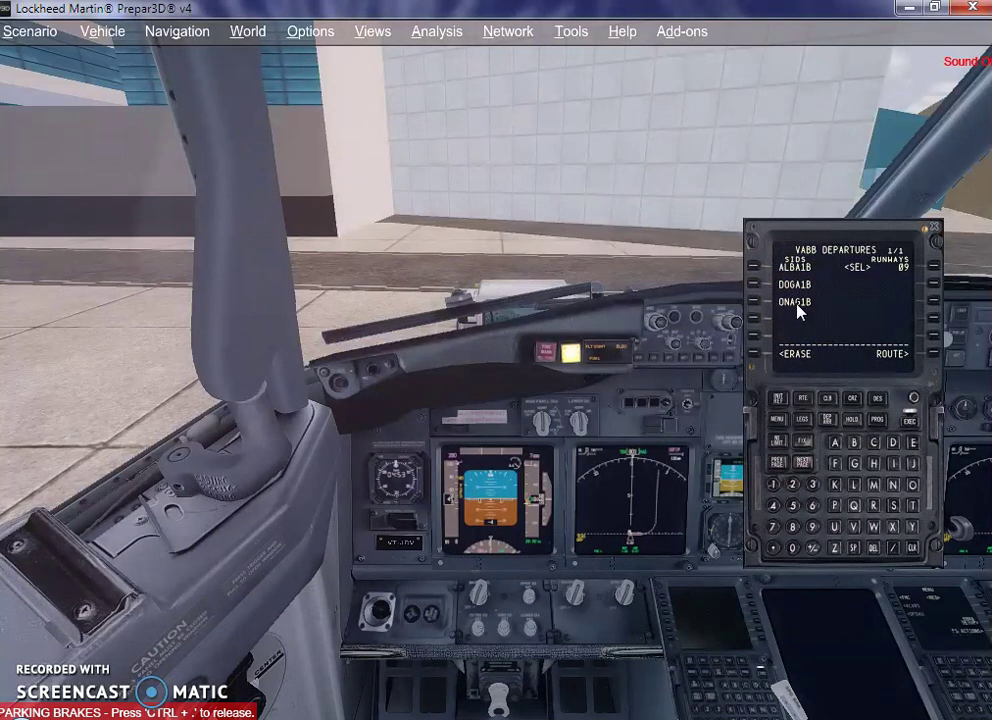
key(grave)
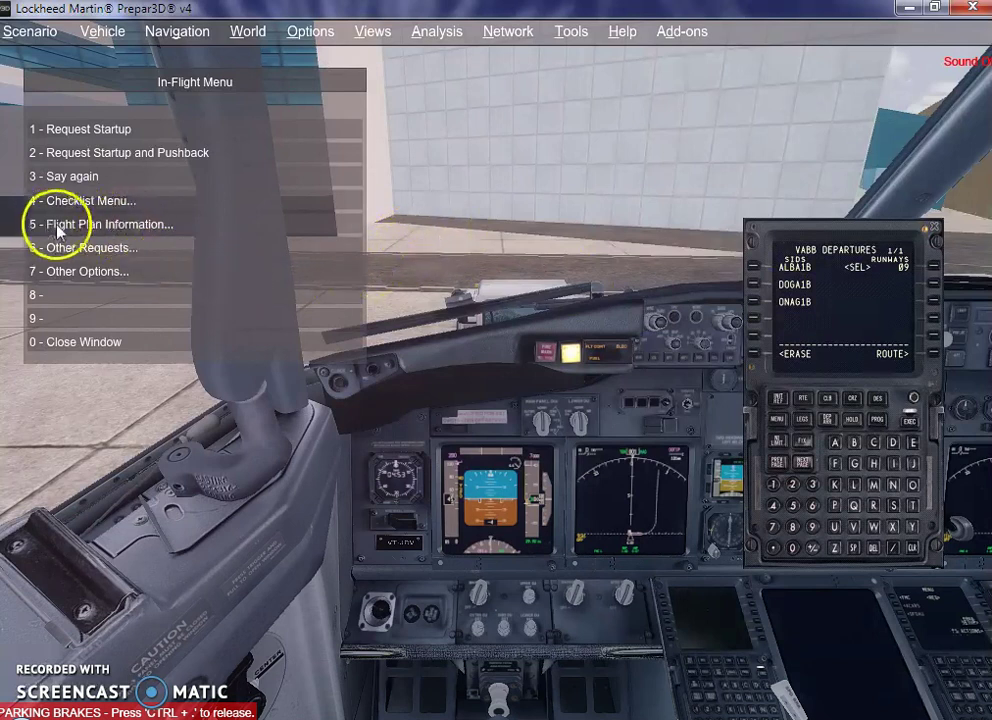
click(110, 230)
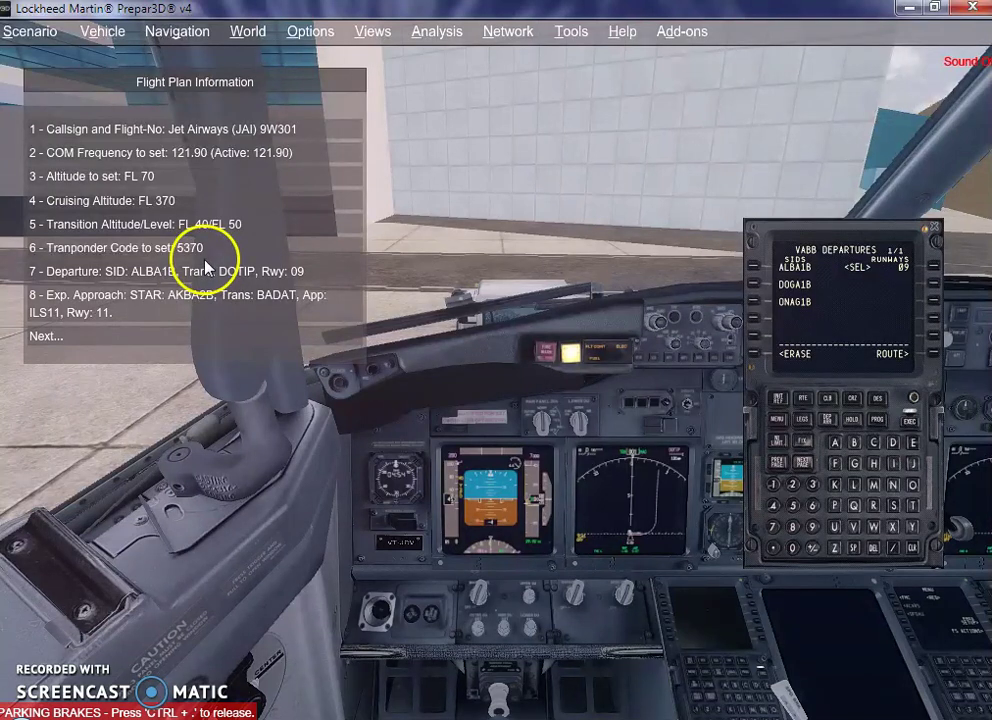
click(45, 336)
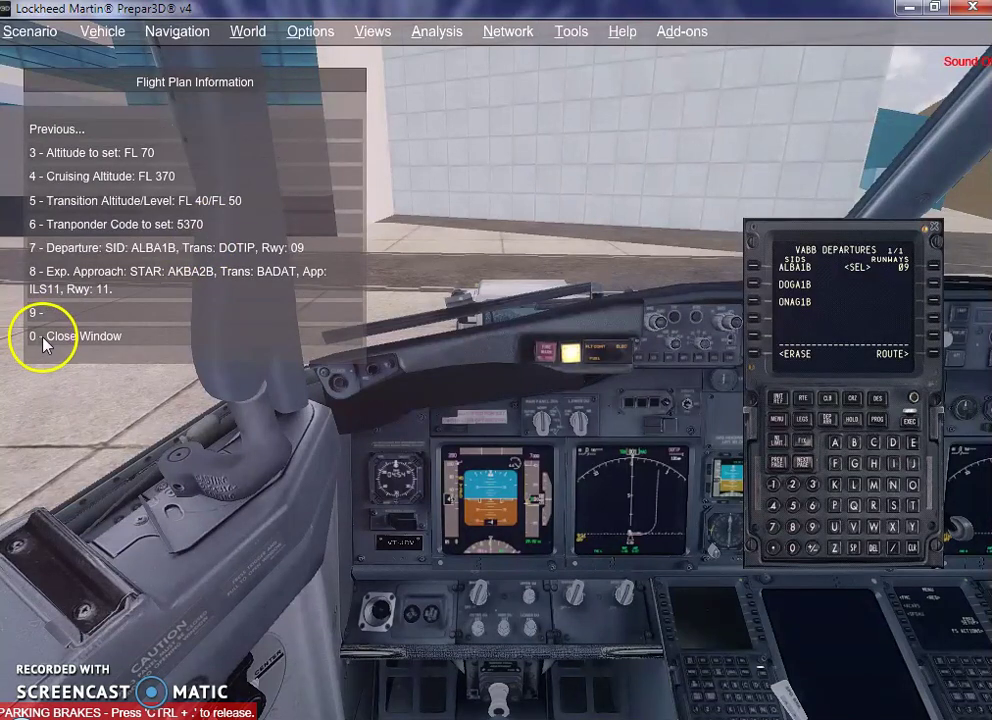
click(65, 337)
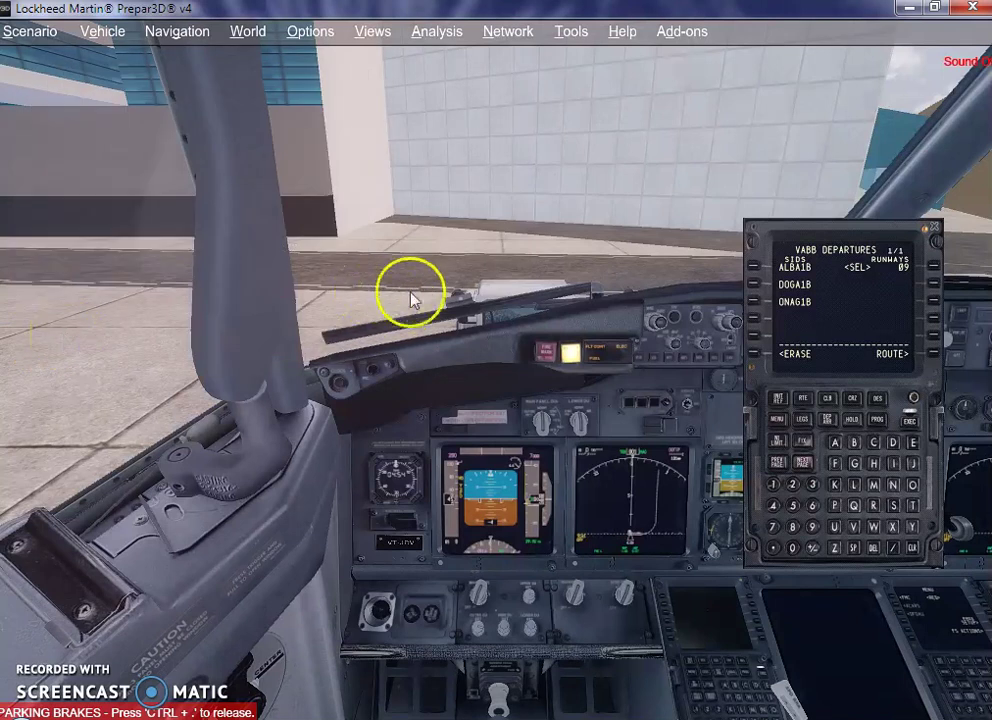
- Execute the ALBA1B runway 09 departure so it changes from SEL to ACT
click(607, 321)
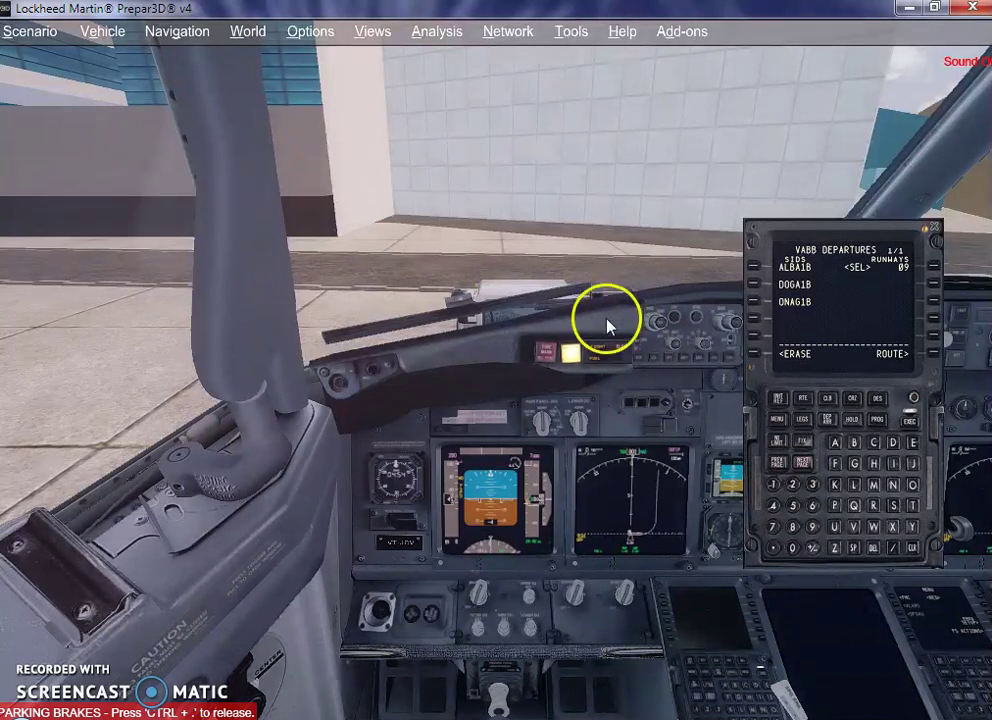
mouse_move(665, 330)
mouse_down()
mouse_move(759, 346)
mouse_move(912, 428)
mouse_up()
click(912, 425)
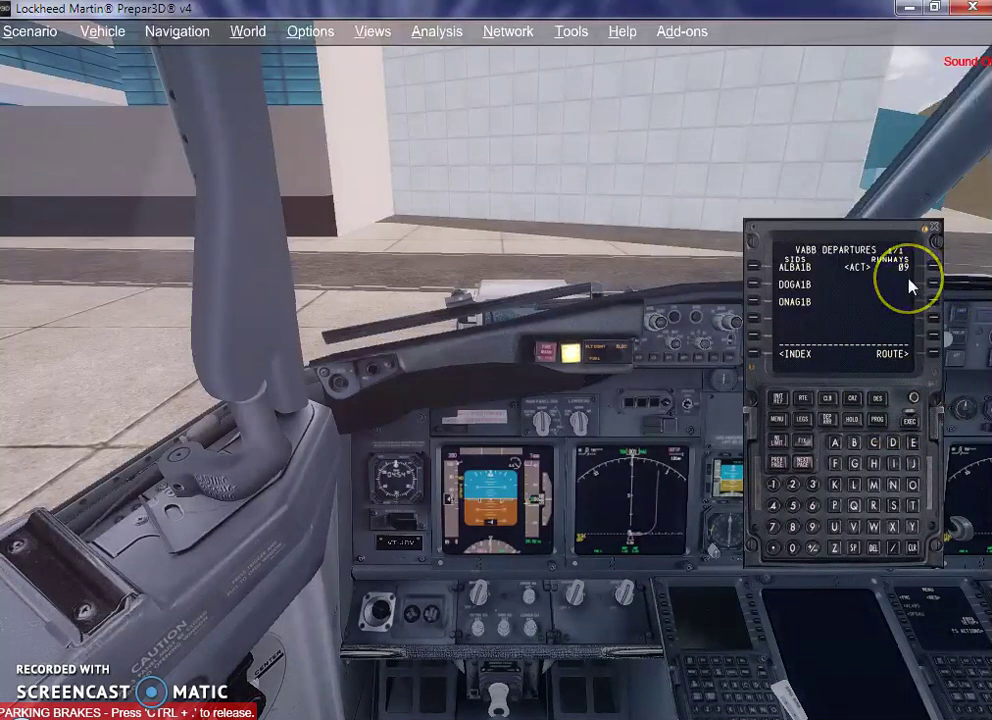
click(826, 421)
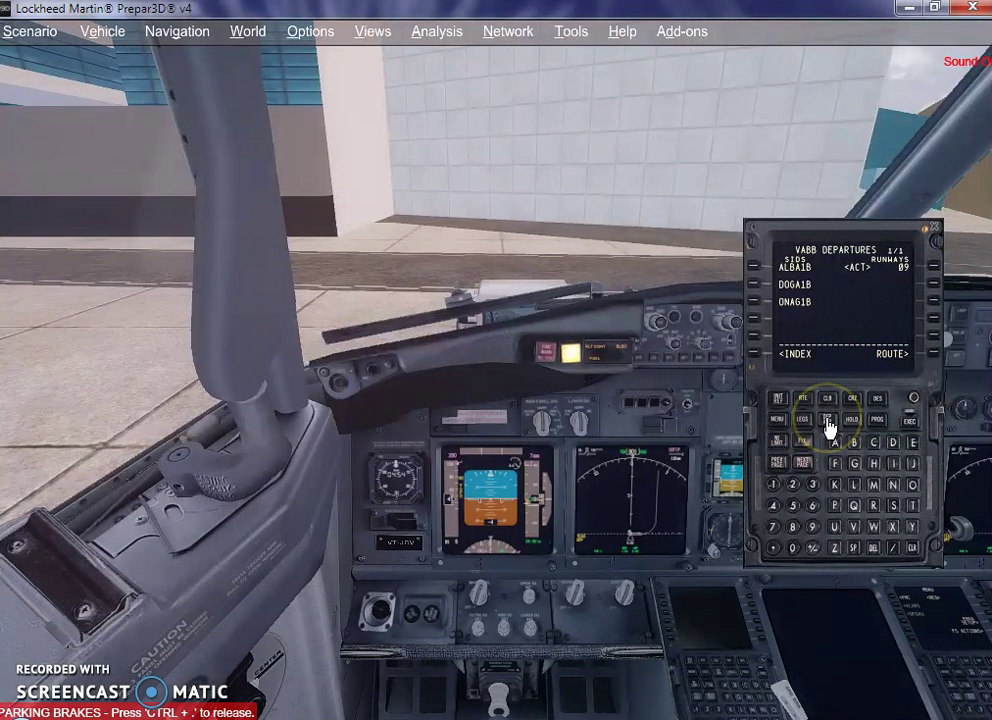
- Bring up the VIDP ARRIVALS page listing STARs and ILS approaches on the FMC
click(844, 269)
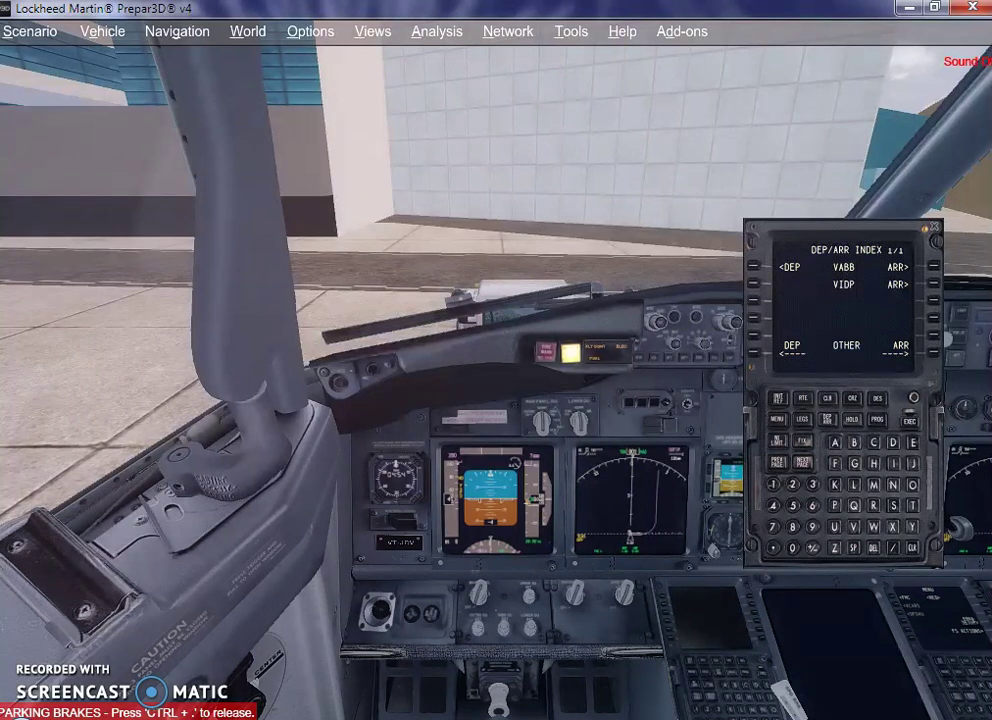
click(817, 272)
click(845, 291)
click(842, 294)
click(940, 285)
click(930, 288)
click(859, 305)
click(810, 272)
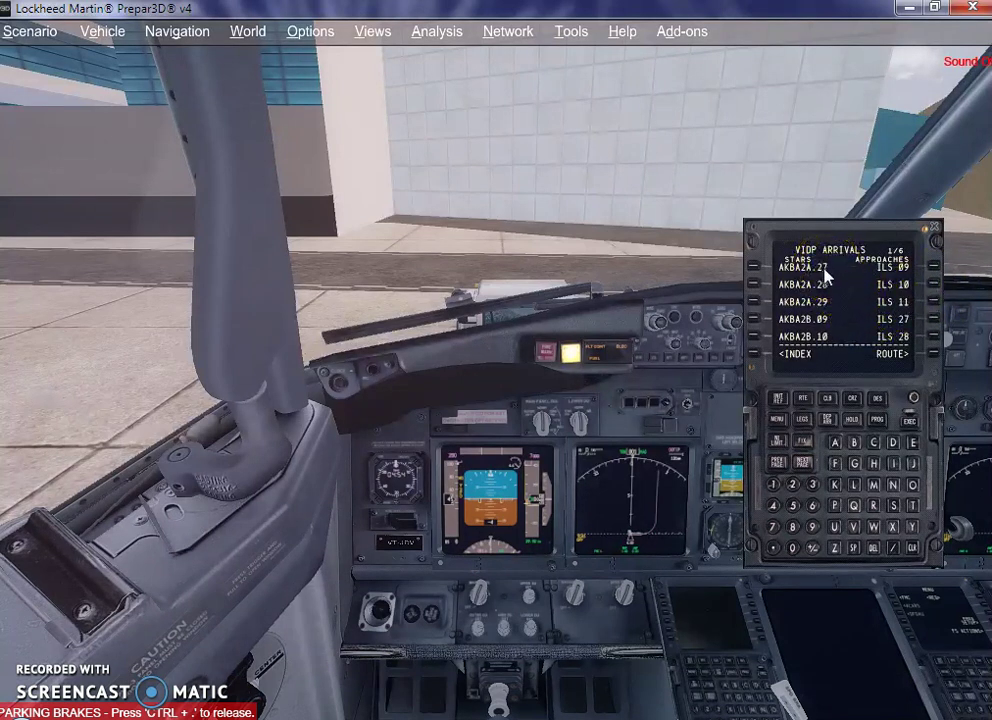
click(797, 319)
click(800, 336)
click(818, 322)
- Show ATC Flight Plan Information, enlarged to read STAR AKBA2B, BADAT transition, ILS11, runway 11
key(grave)
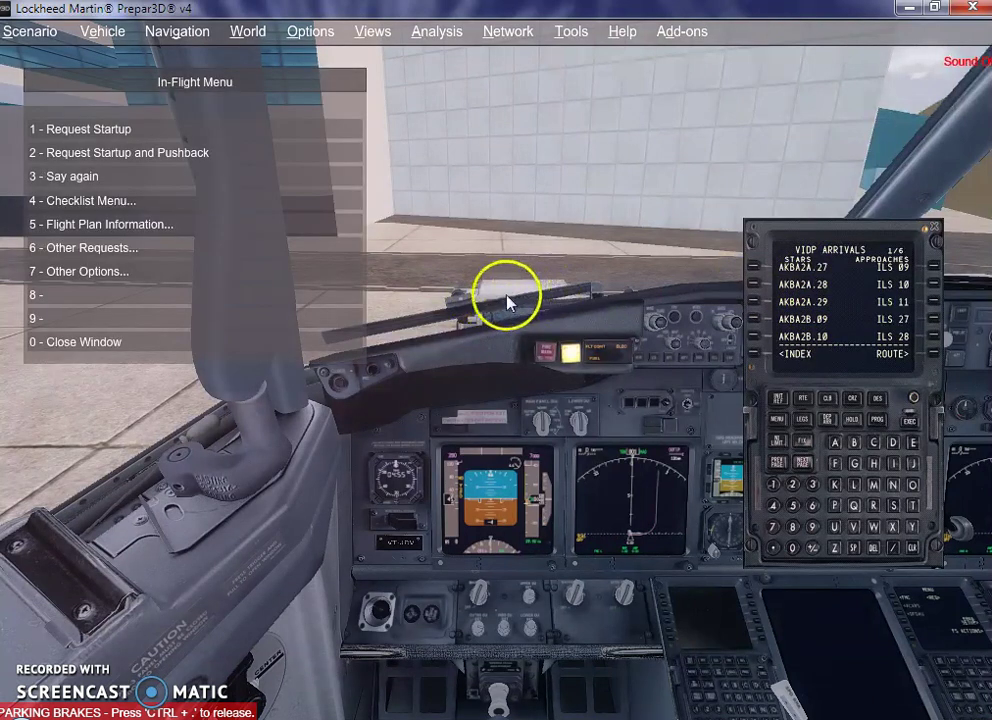
click(143, 231)
click(171, 229)
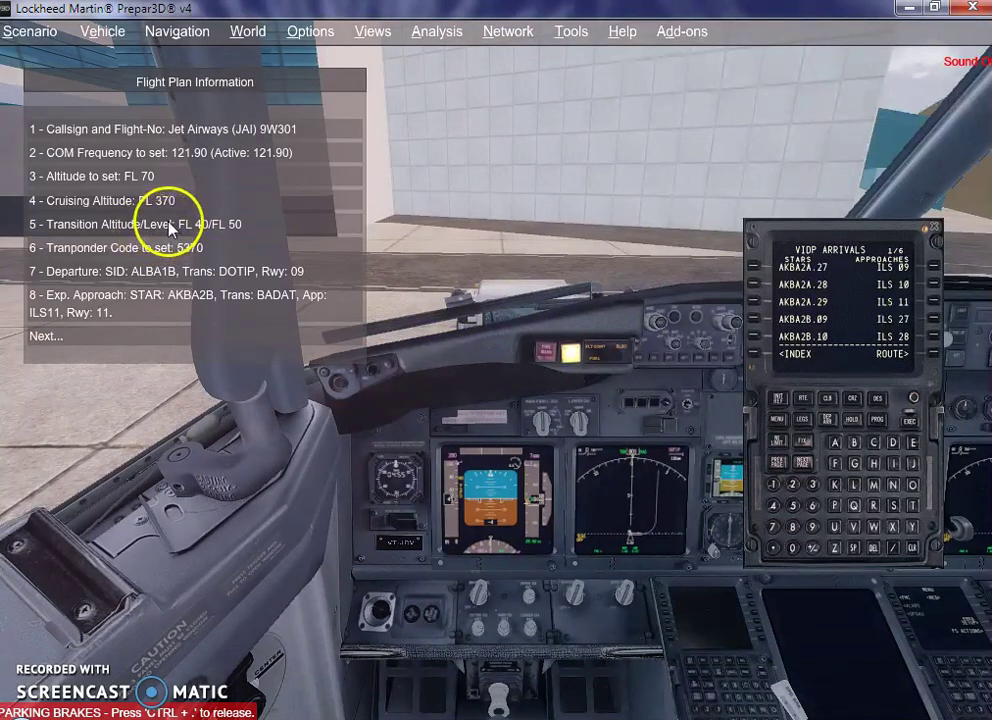
drag(393, 383, 580, 538)
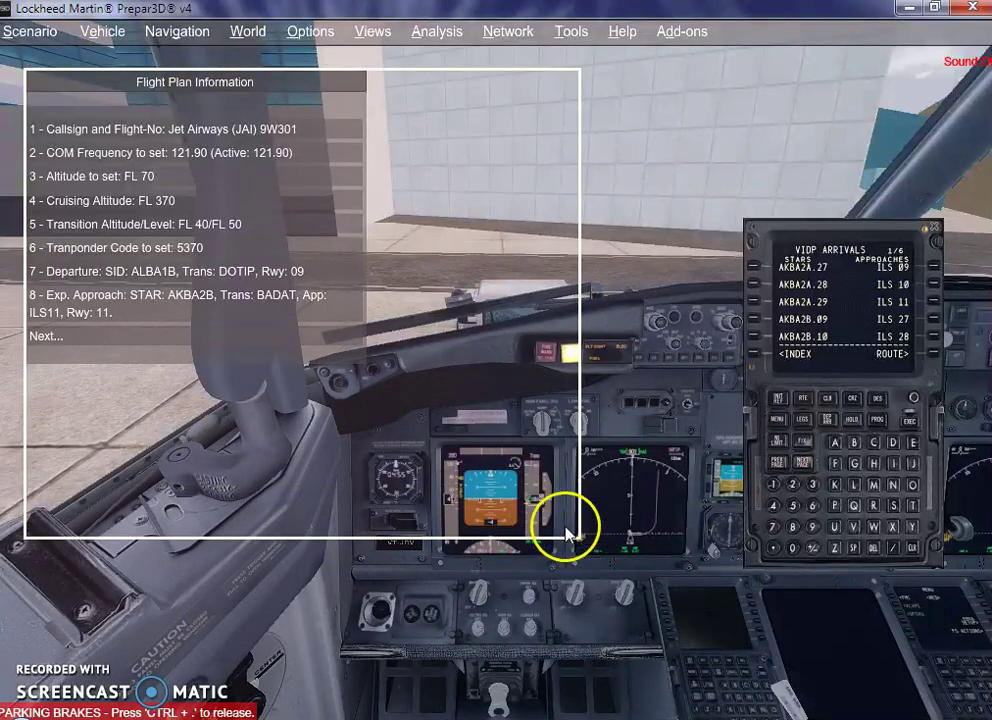